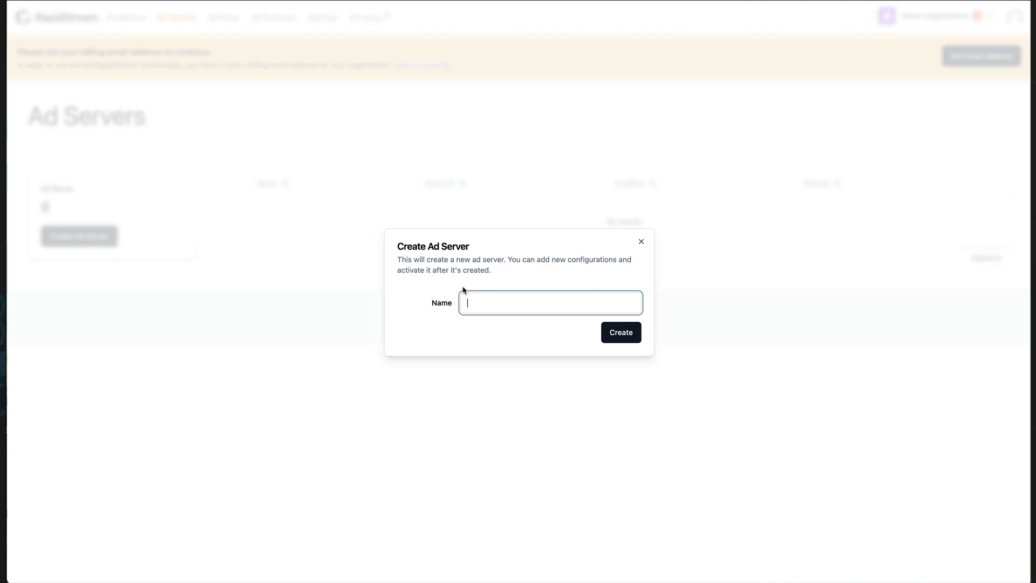
pyautogui.write('Demo Ad Server')
pyautogui.press('Return')
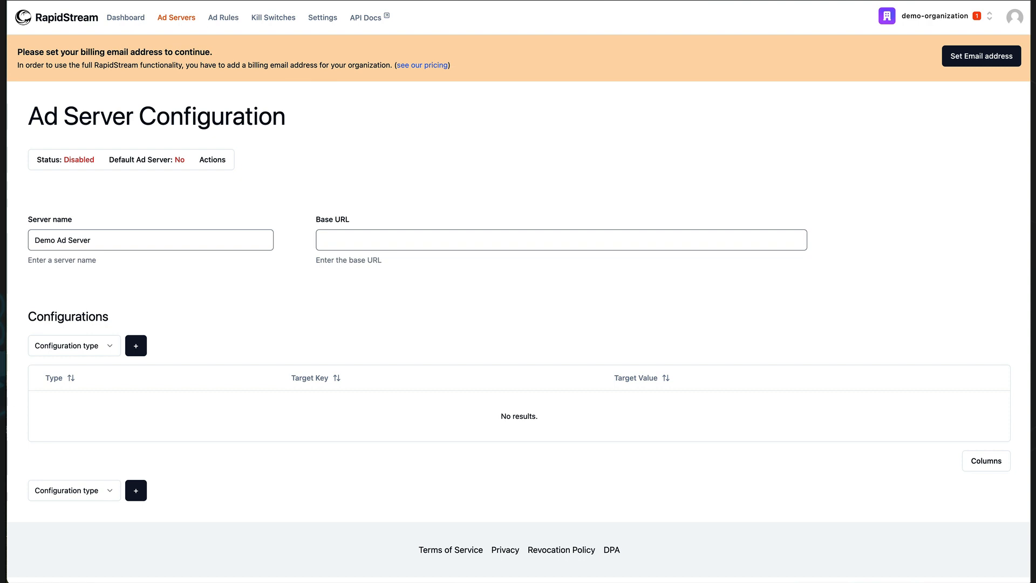
pyautogui.click(489, 235)
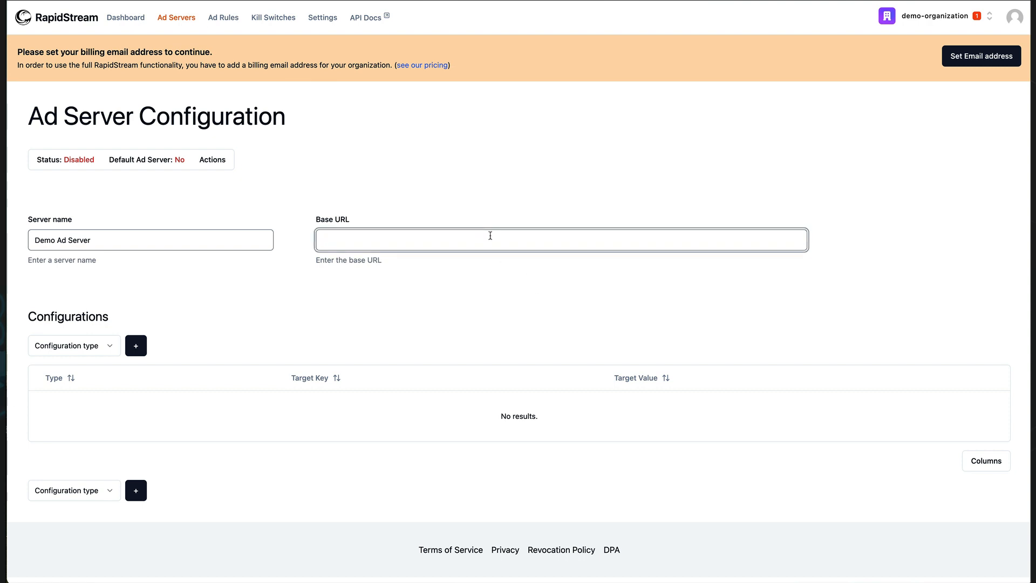
pyautogui.write('https://adserver.')
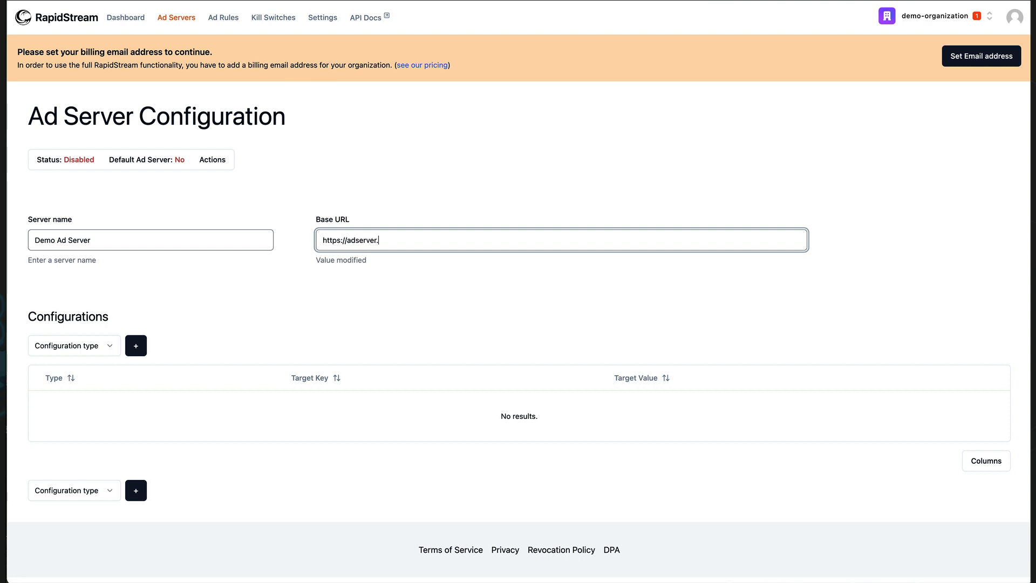
pyautogui.write('example.com/ads/')
pyautogui.click(361, 305)
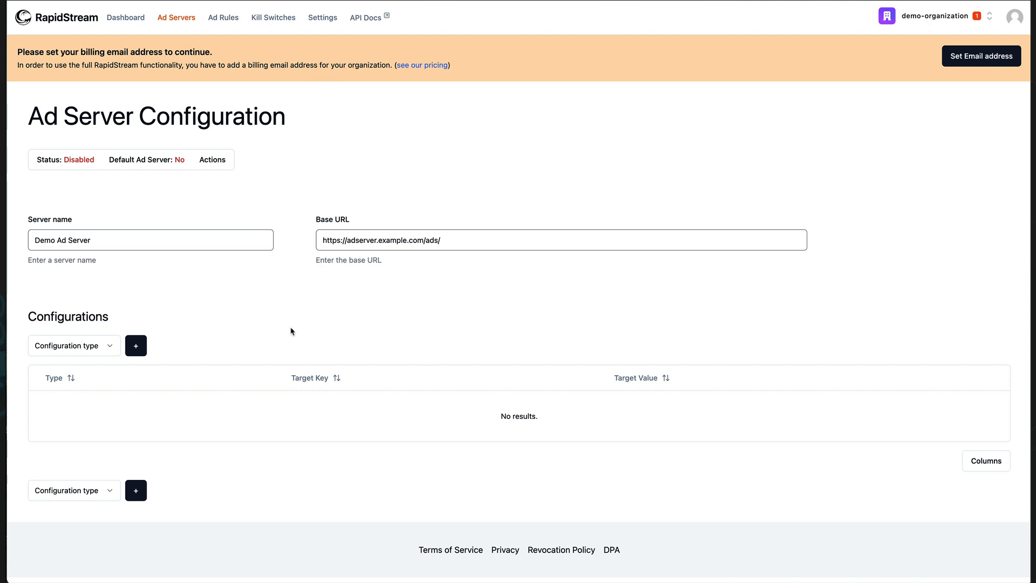
# Enable the Demo Ad Server and set it as the default ad server.
pyautogui.click(81, 163)
pyautogui.click(100, 186)
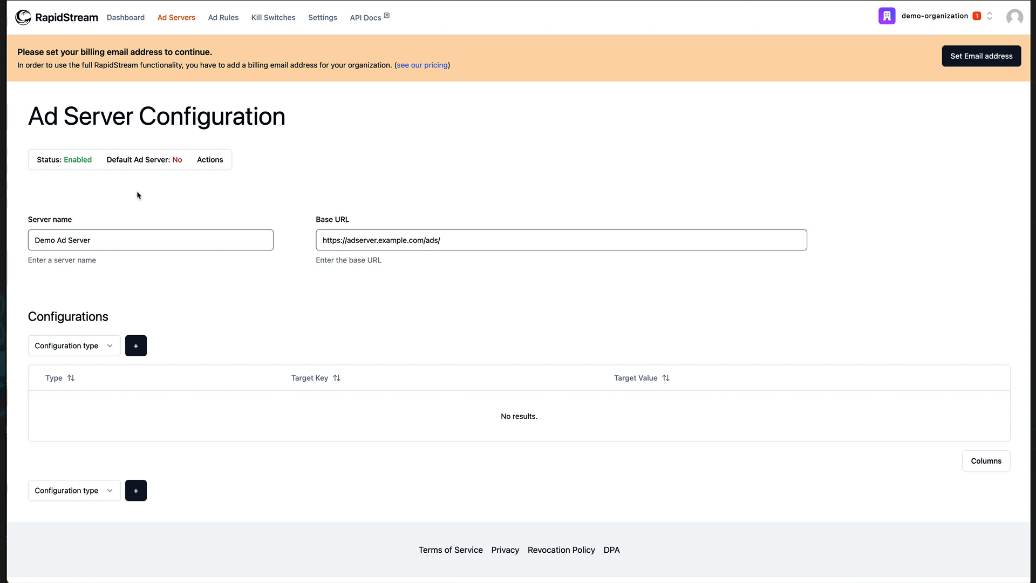
pyautogui.click(156, 162)
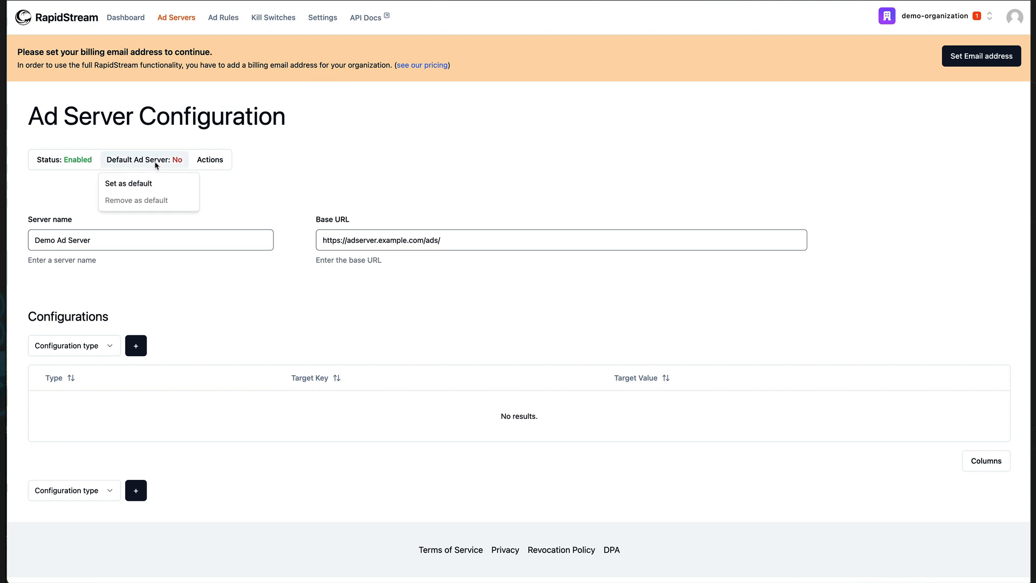
pyautogui.click(153, 189)
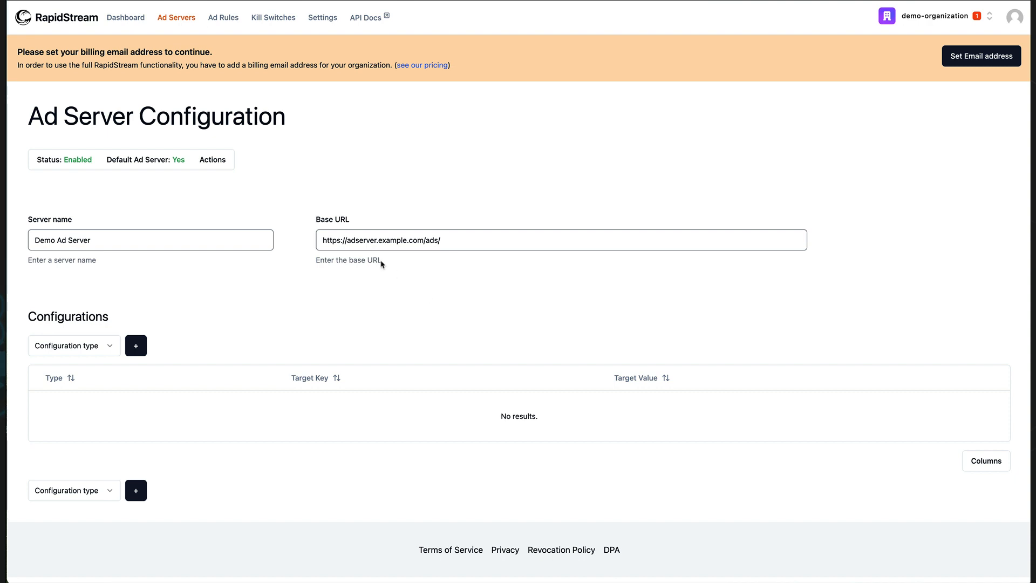
# Create a new ad rule named "First Ad Rule".
pyautogui.click(226, 22)
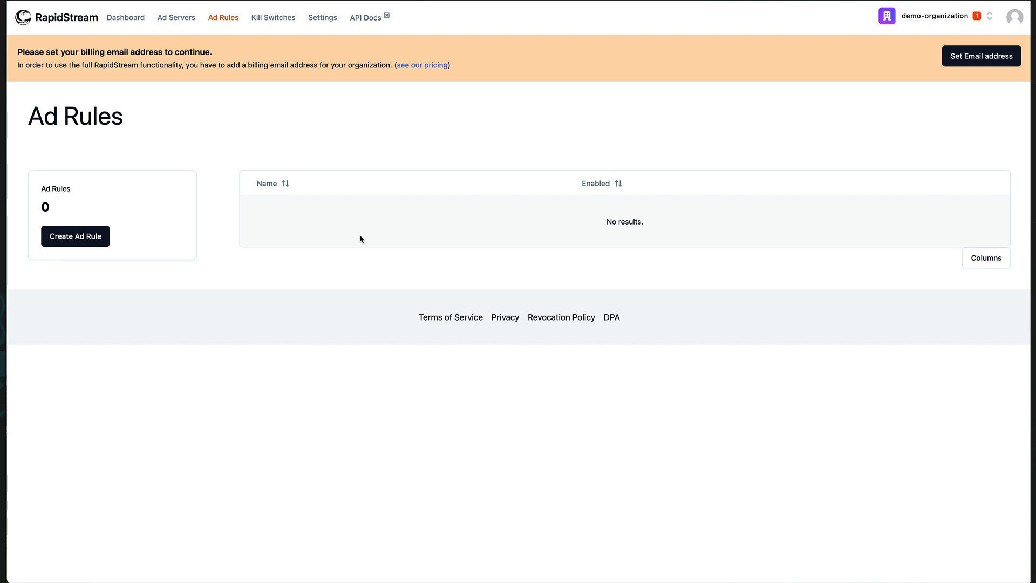
pyautogui.click(73, 235)
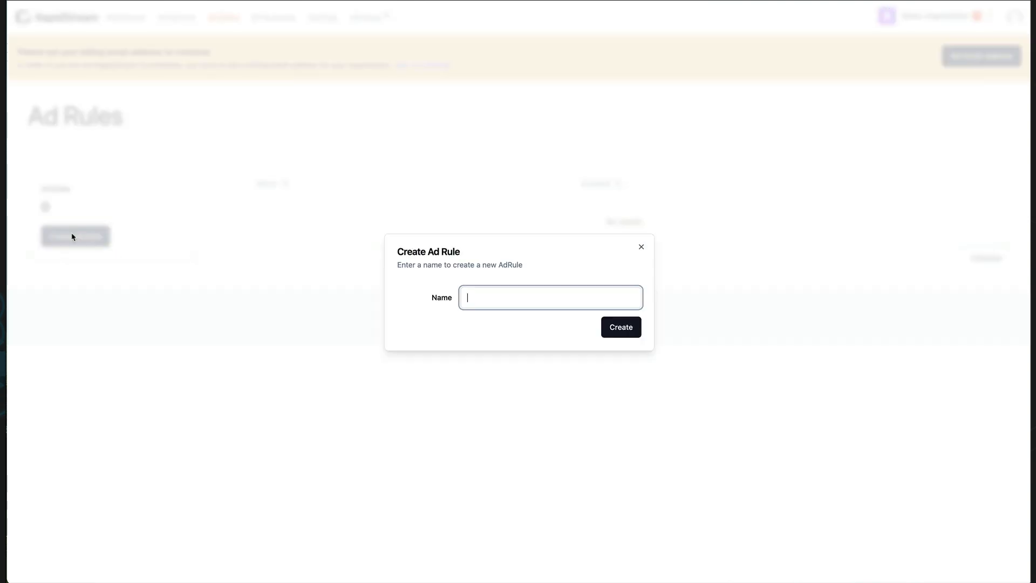
pyautogui.write('First Ad Rule')
pyautogui.press('Return')
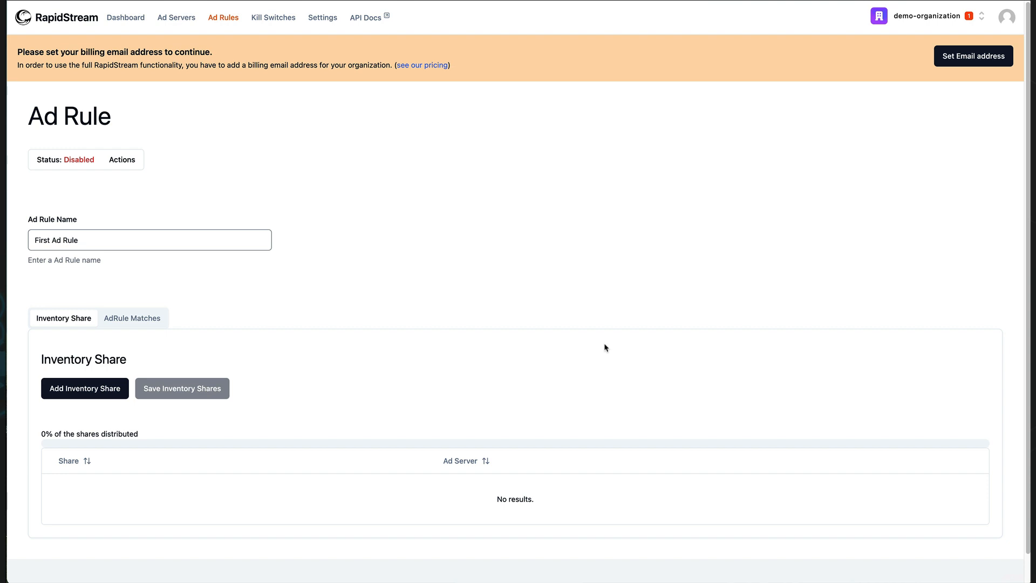
# Add an inventory share of 100 percent using Demo Ad Server to the ad rule and save the inventory shares.
pyautogui.click(128, 318)
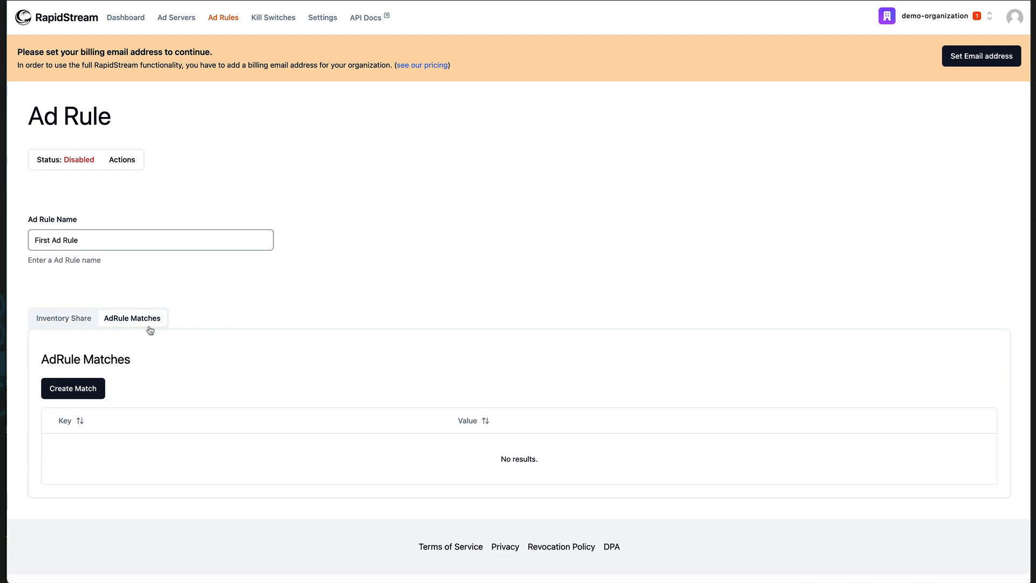
pyautogui.click(68, 322)
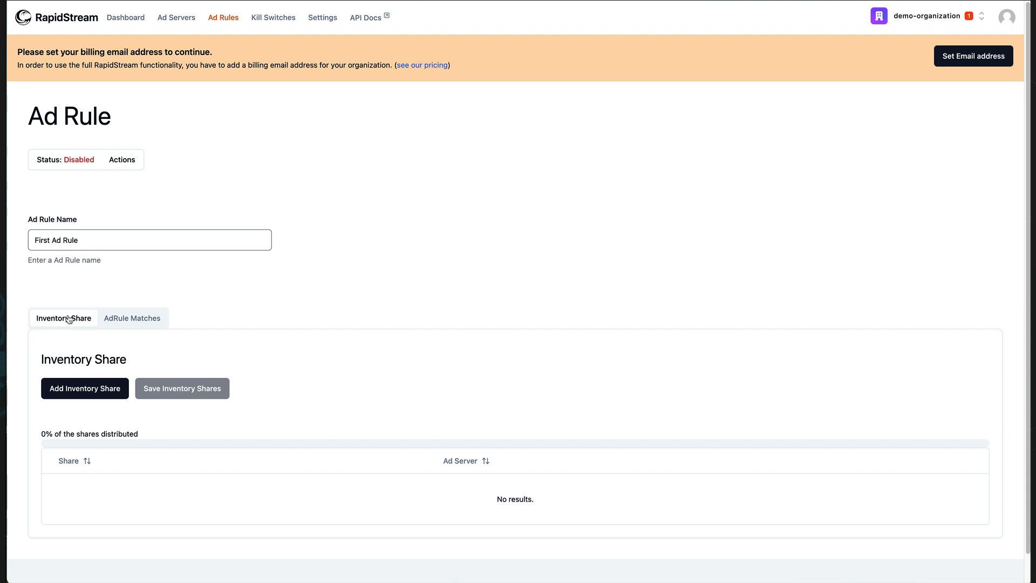
pyautogui.click(84, 390)
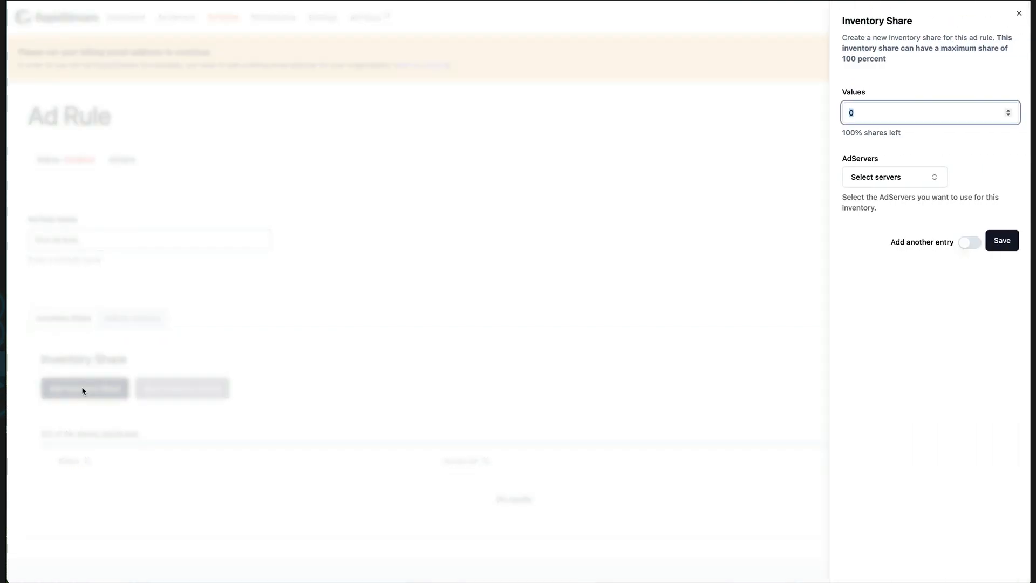
pyautogui.click(865, 179)
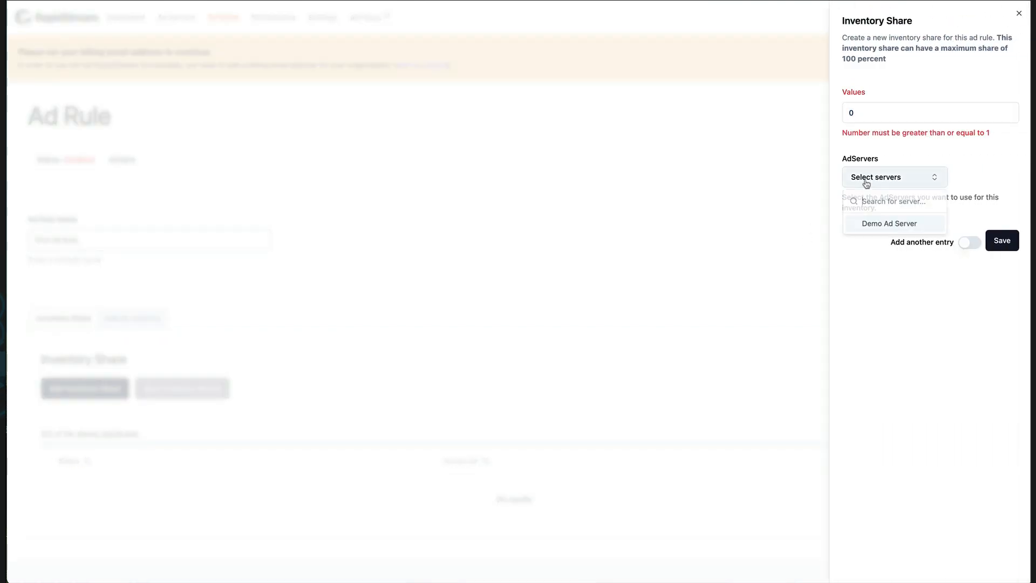
pyautogui.click(891, 227)
pyautogui.click(958, 198)
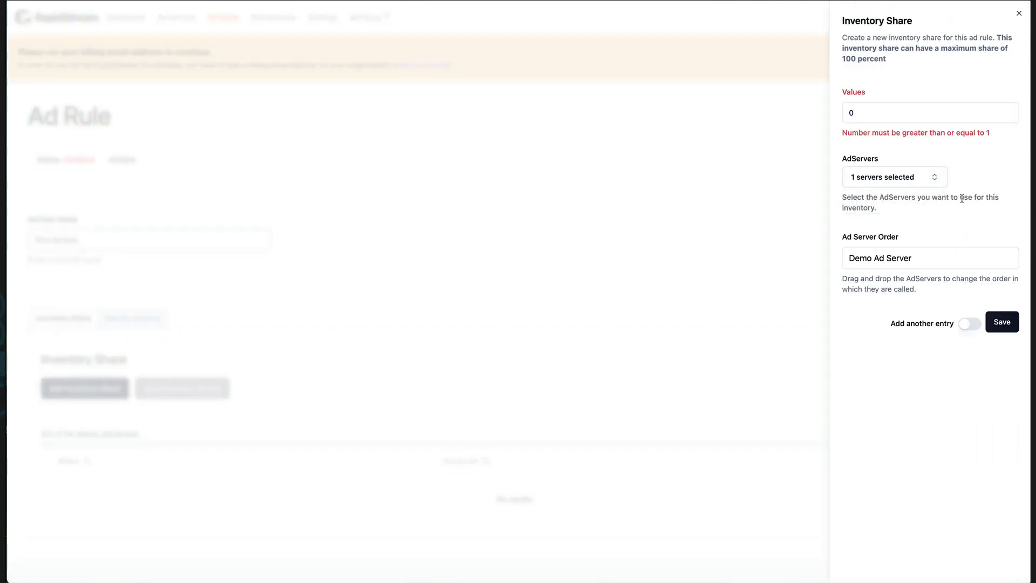
pyautogui.doubleClick(852, 112)
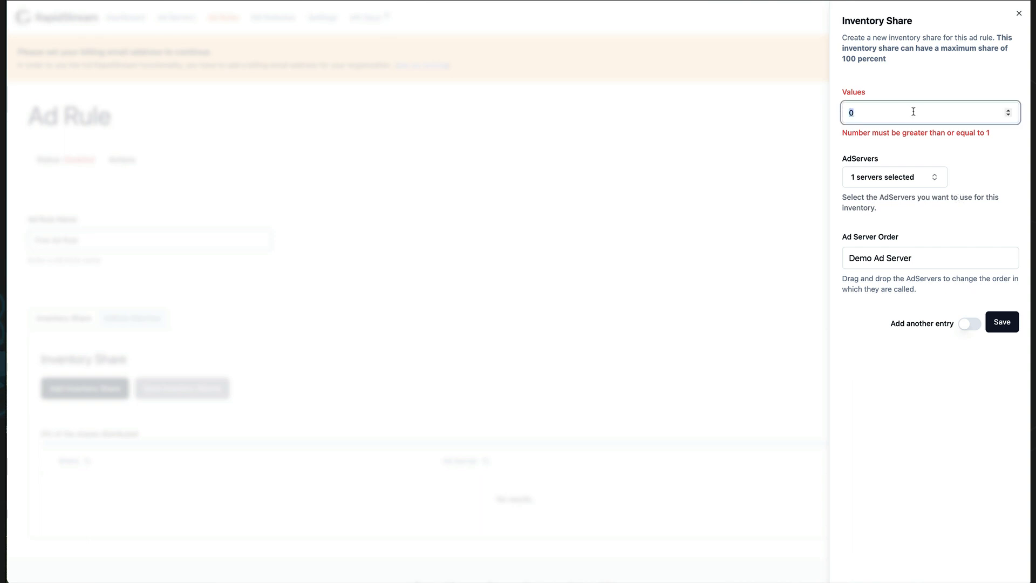
pyautogui.write('100')
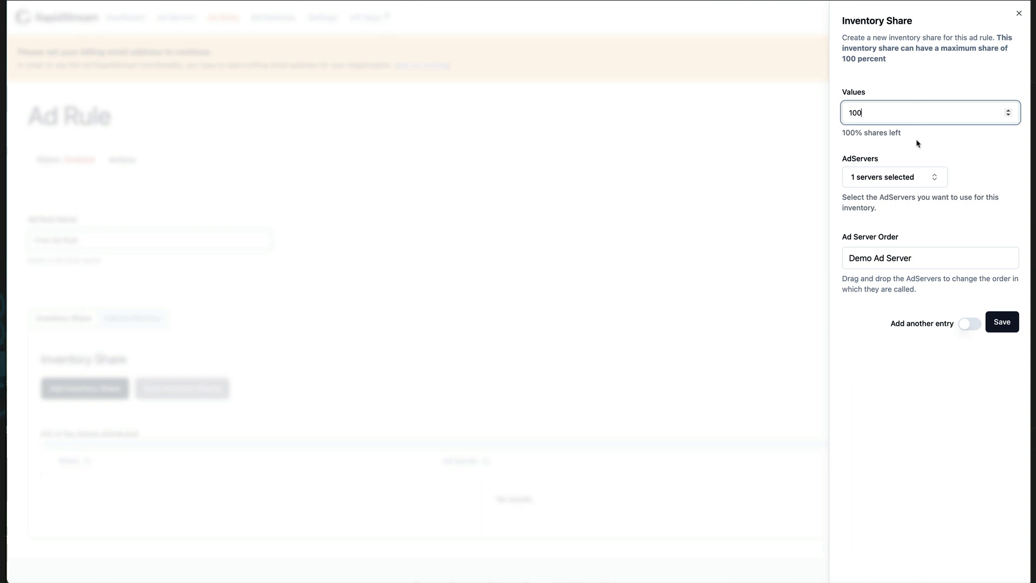
pyautogui.click(918, 143)
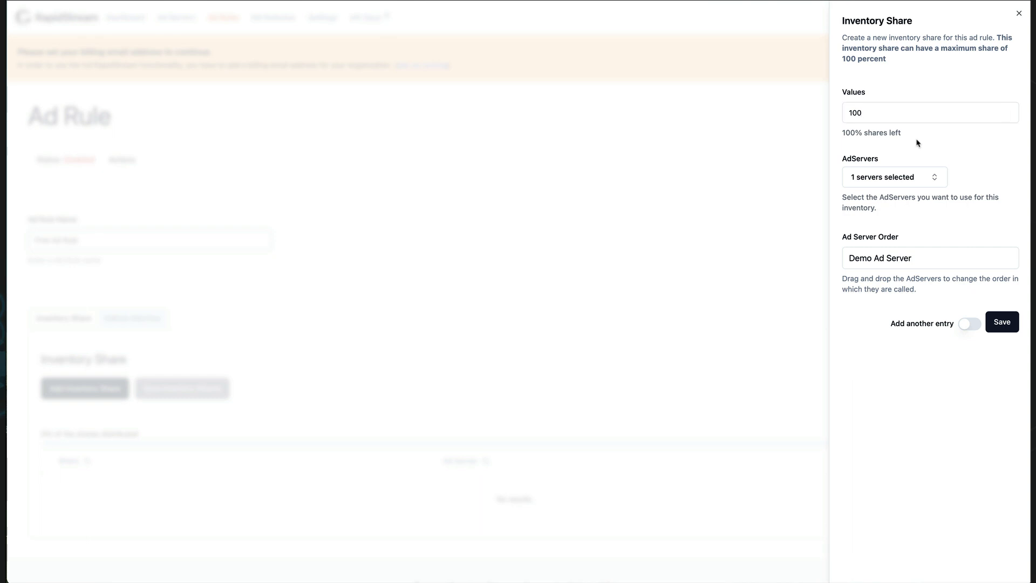
pyautogui.click(1002, 322)
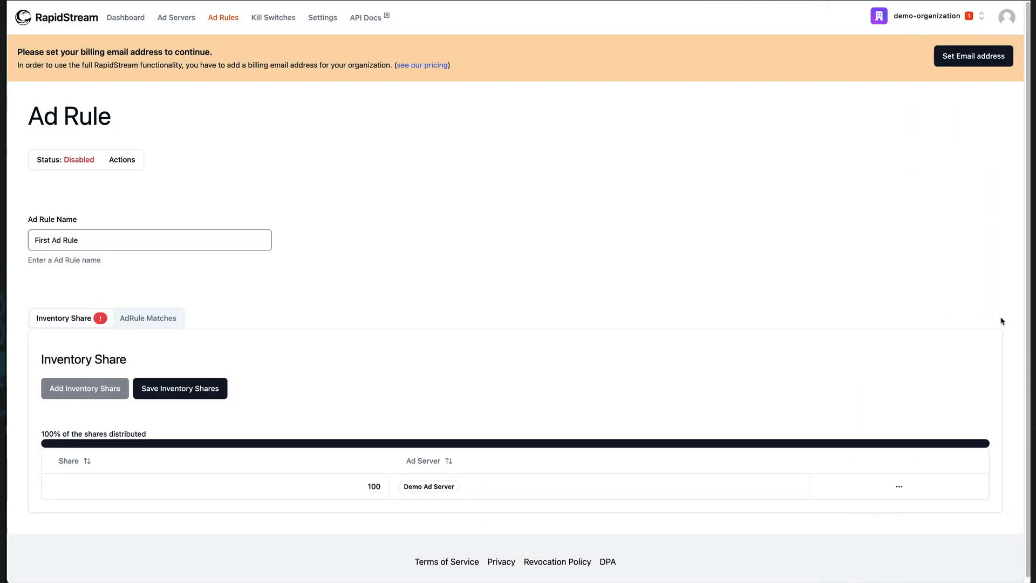
pyautogui.click(190, 389)
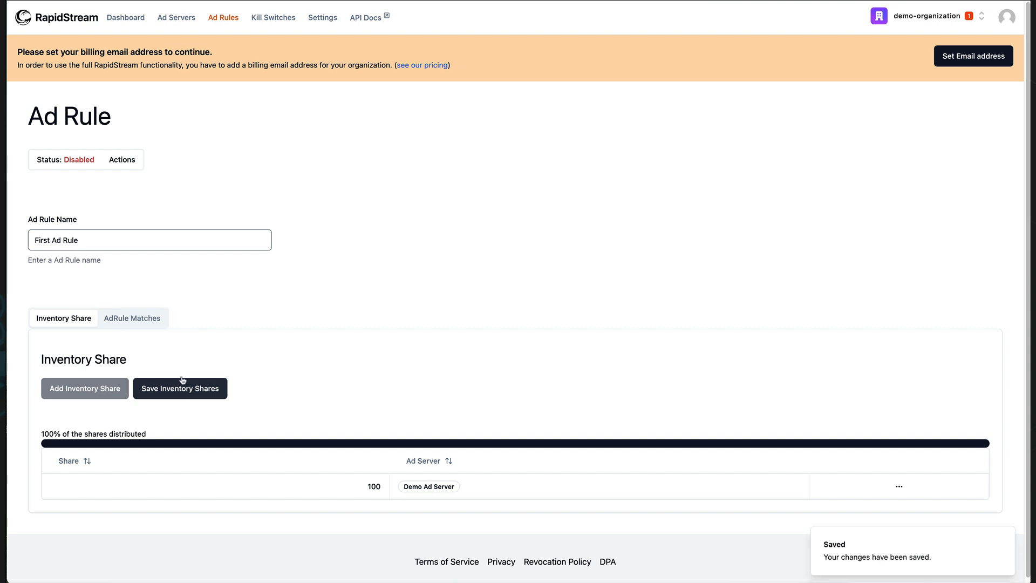
# Create an ad rule match with the new custom key appName and the value demo.
pyautogui.click(136, 324)
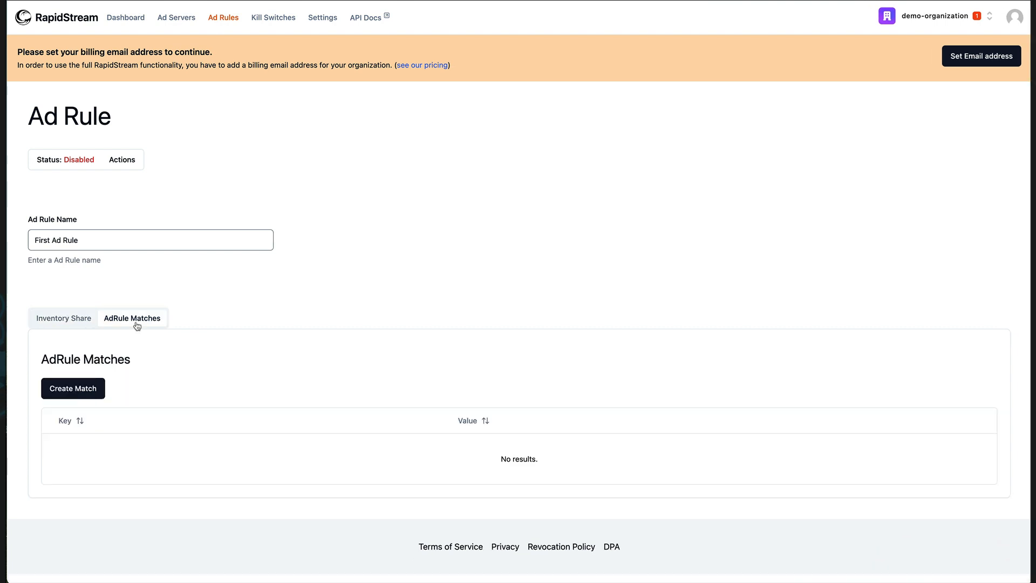
pyautogui.click(43, 390)
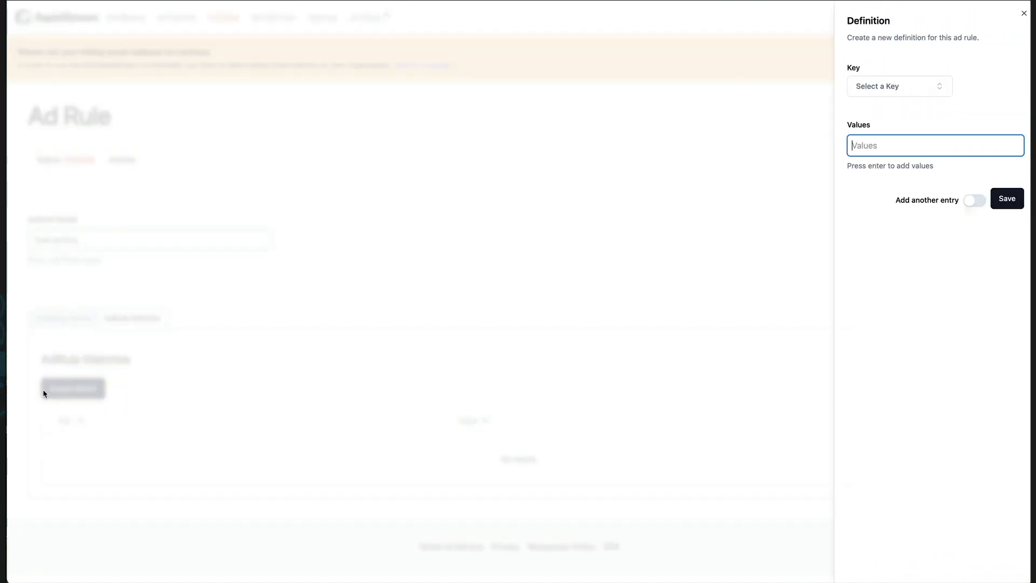
pyautogui.click(883, 86)
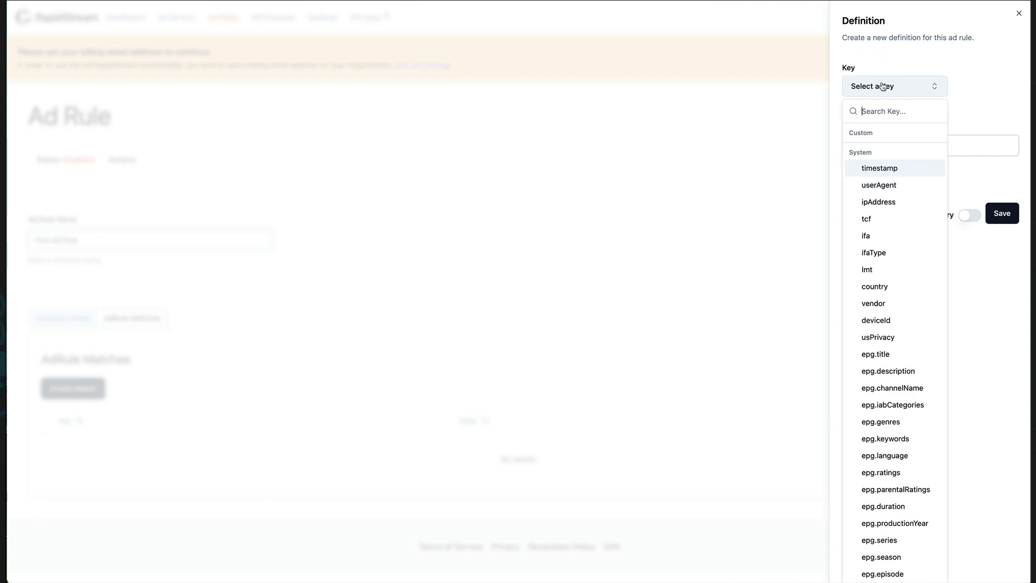
pyautogui.write('app')
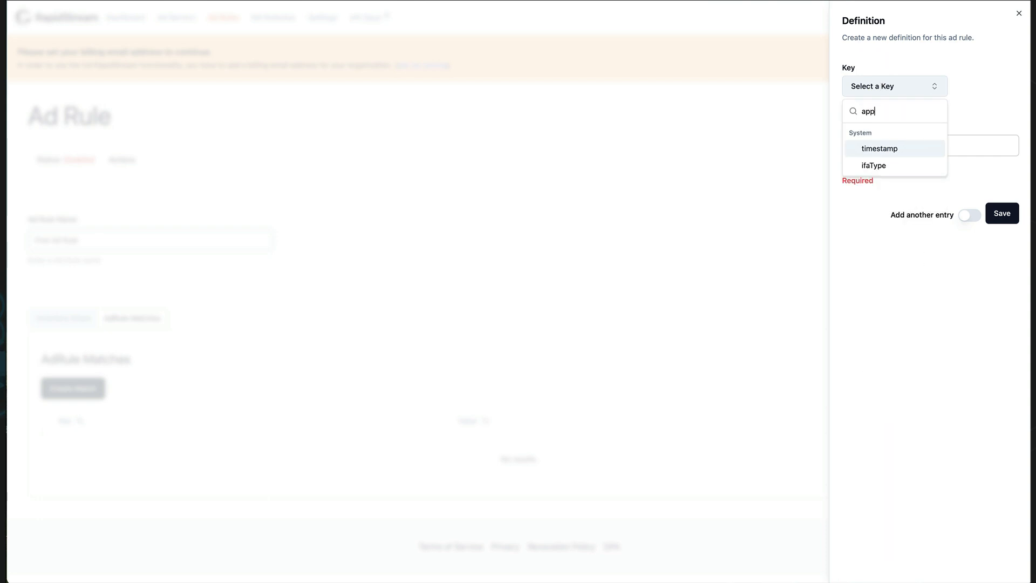
pyautogui.write('Name')
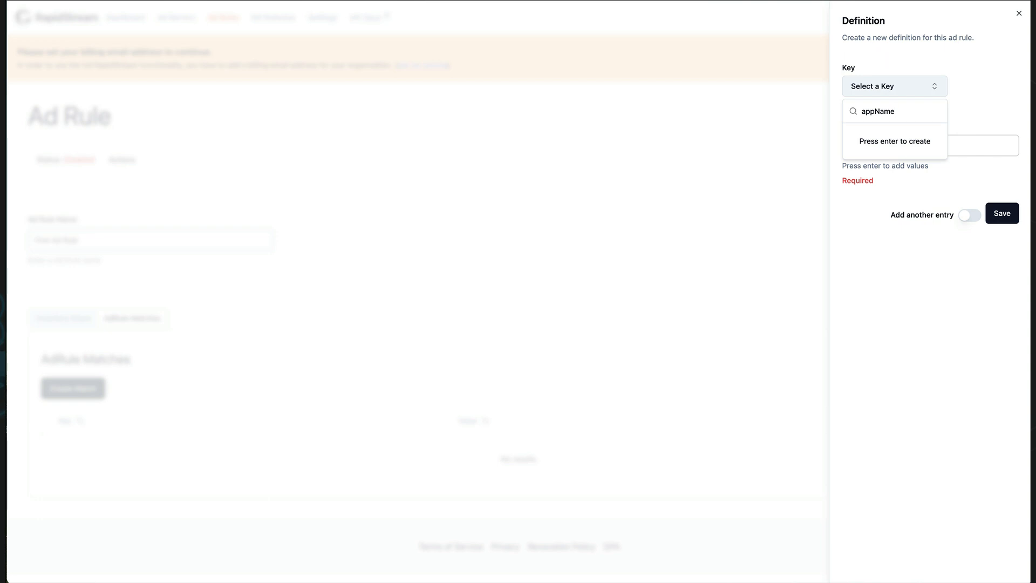
pyautogui.press('Return')
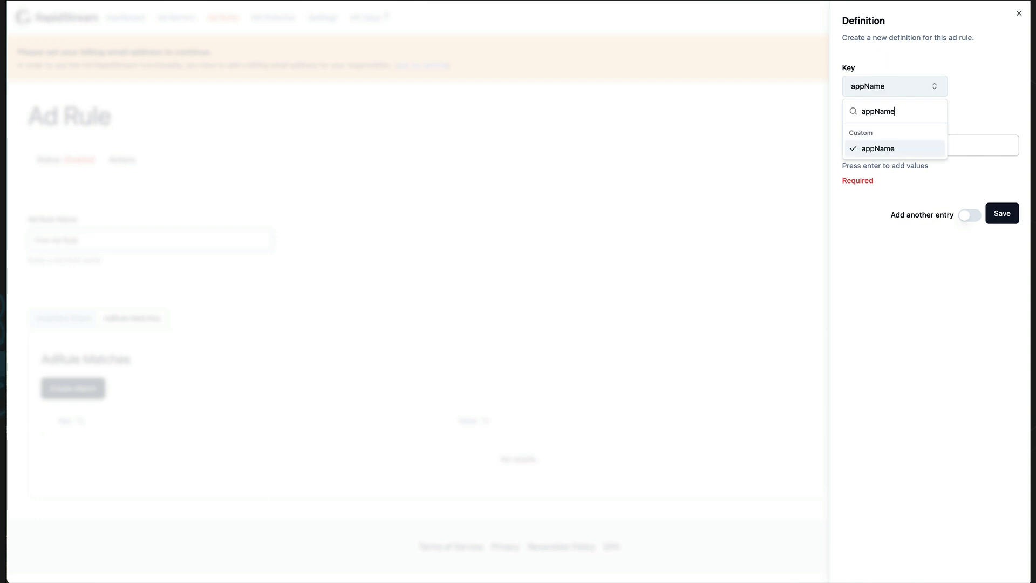
pyautogui.click(963, 152)
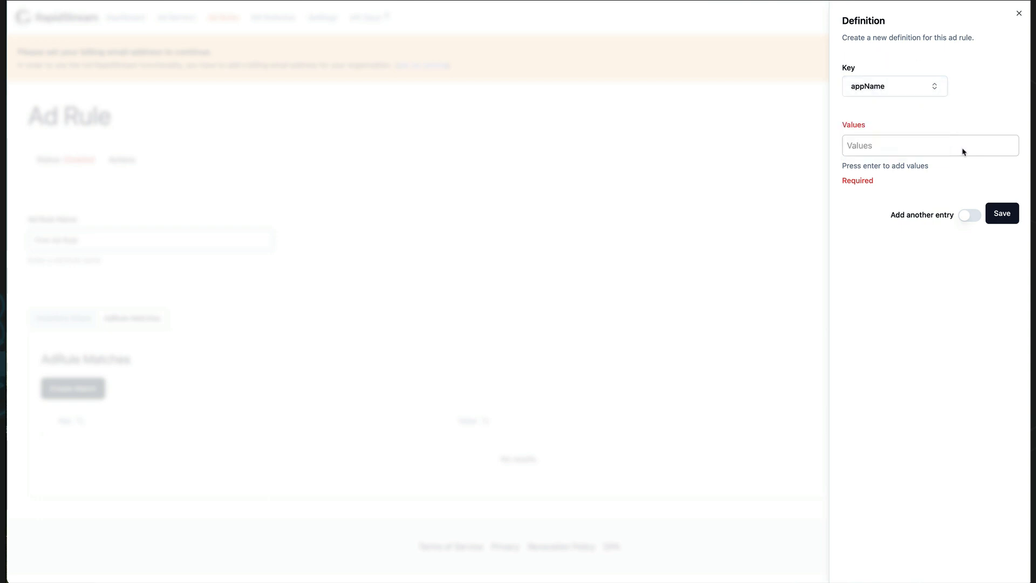
pyautogui.click(914, 146)
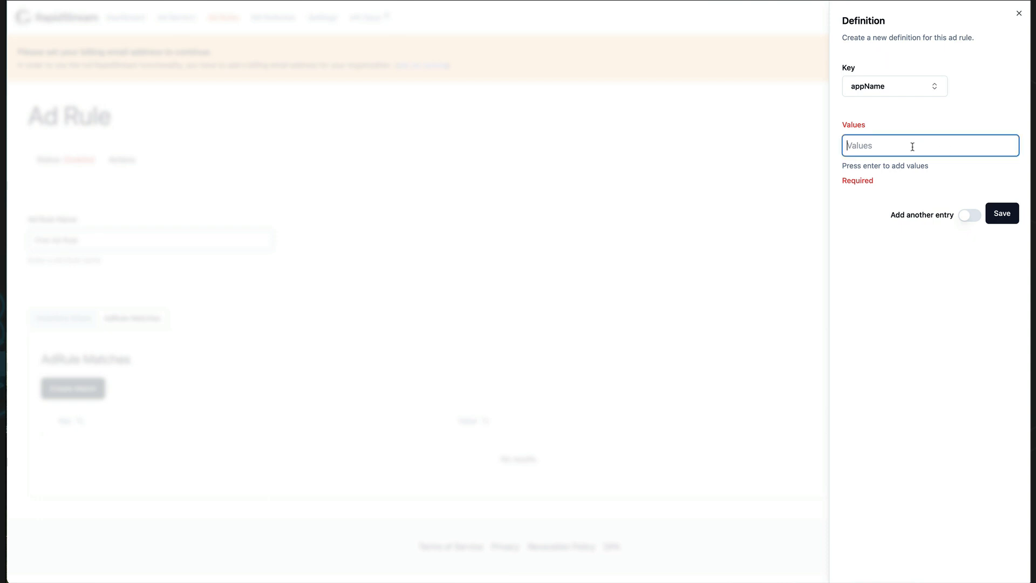
pyautogui.write('demo')
pyautogui.press('Return')
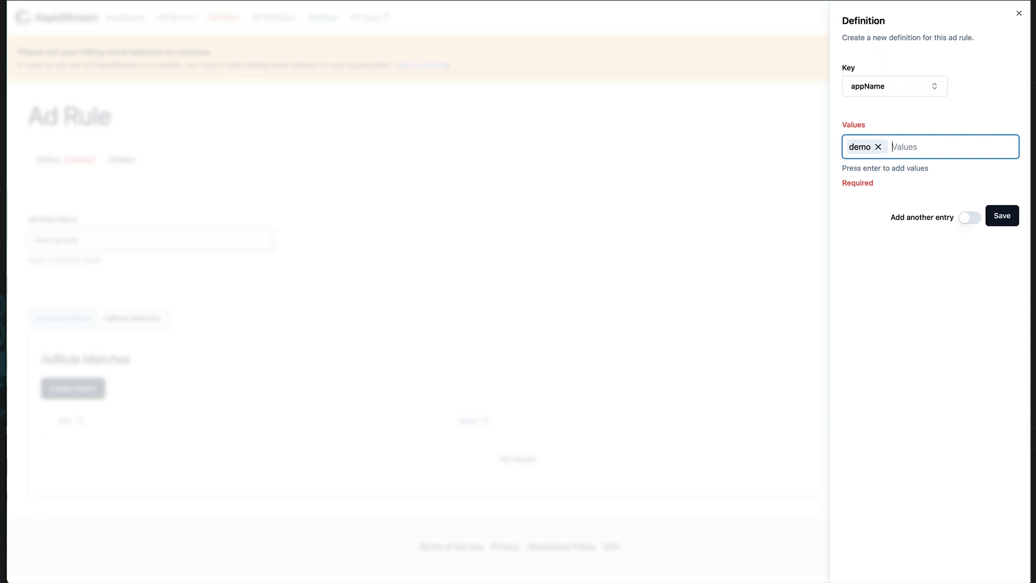
pyautogui.click(1000, 218)
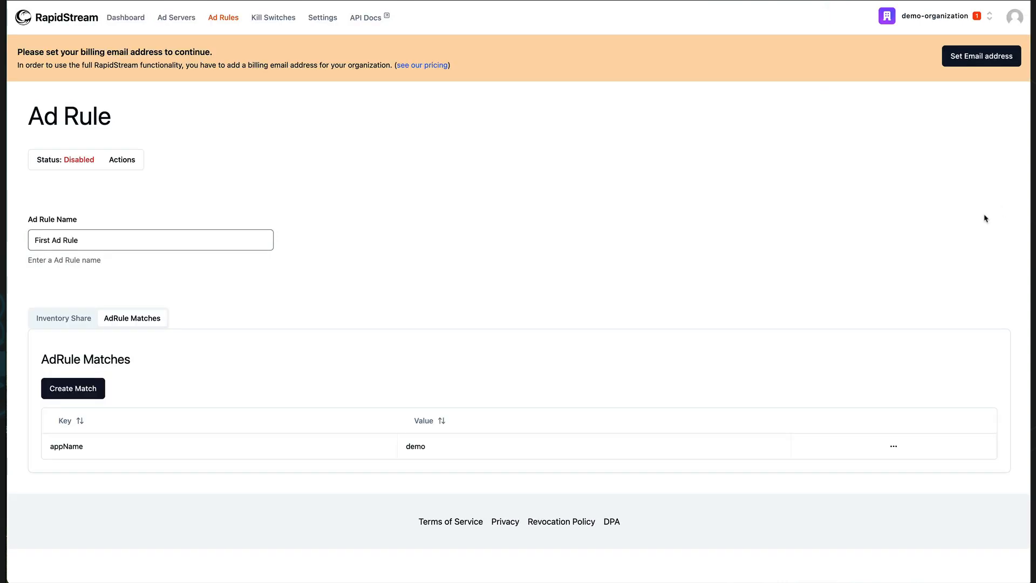
# Add a second ad rule match with the system key country and the value de, and enable the ad rule.
pyautogui.click(87, 394)
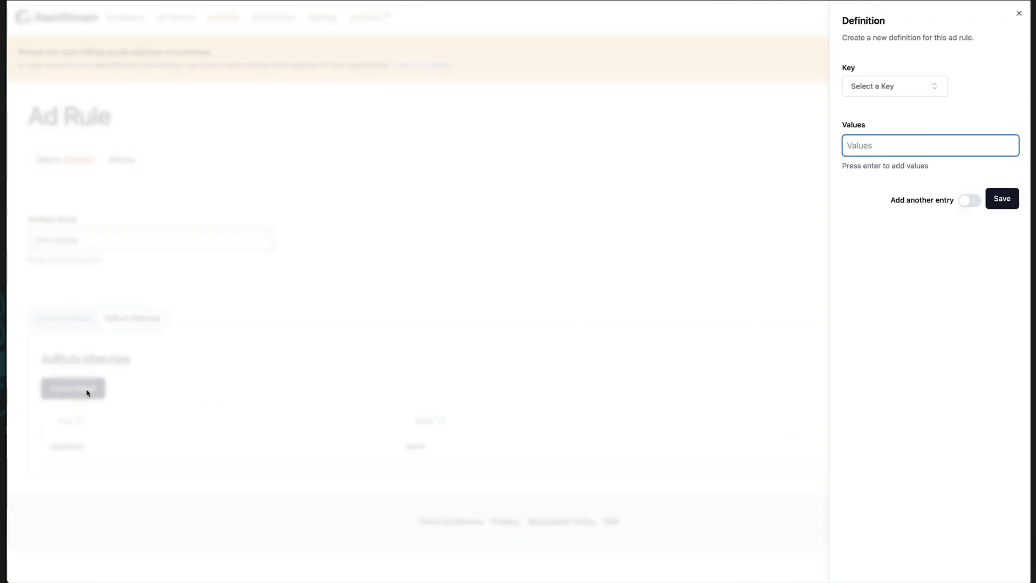
pyautogui.click(900, 88)
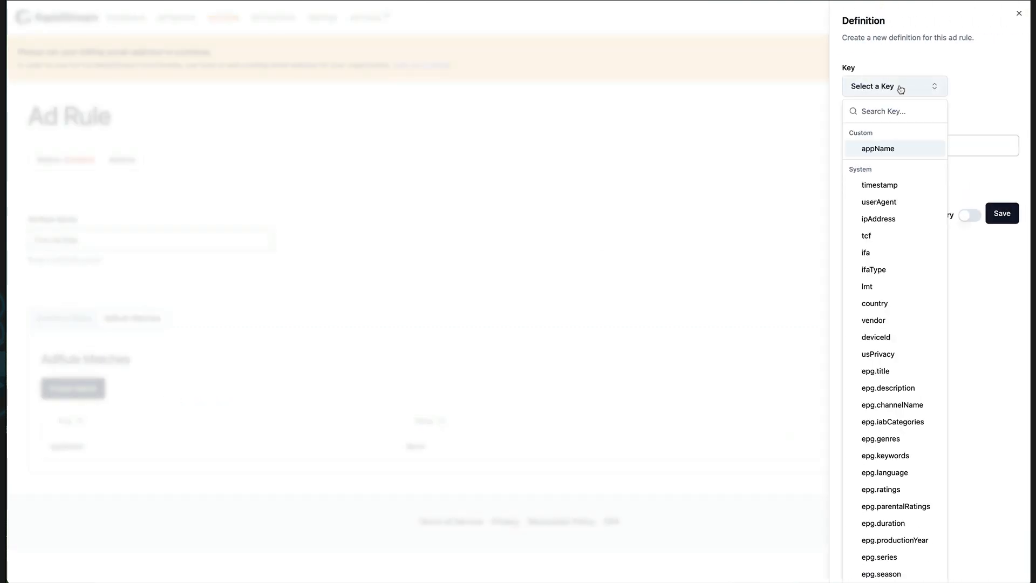
pyautogui.write('coun')
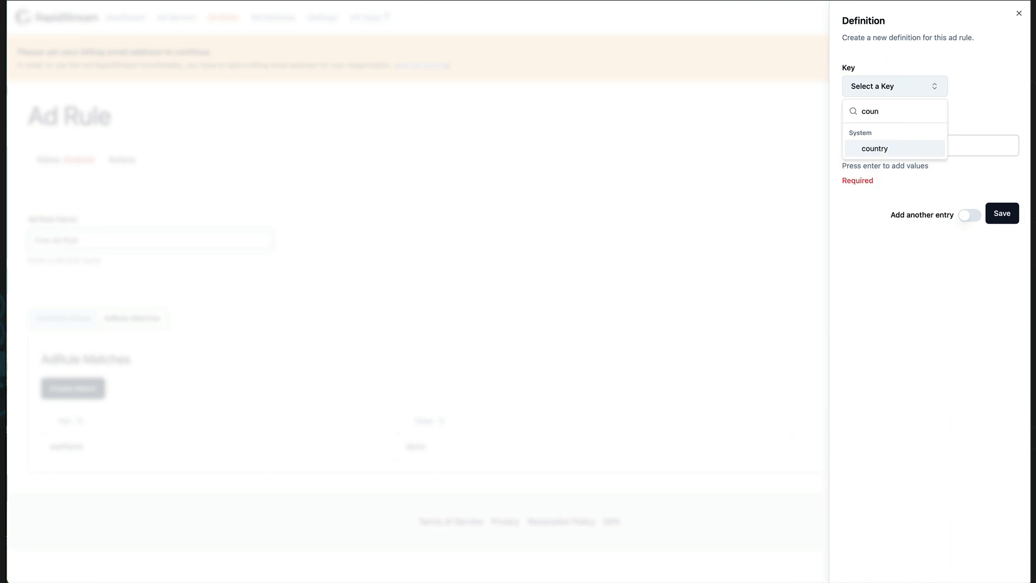
pyautogui.click(901, 150)
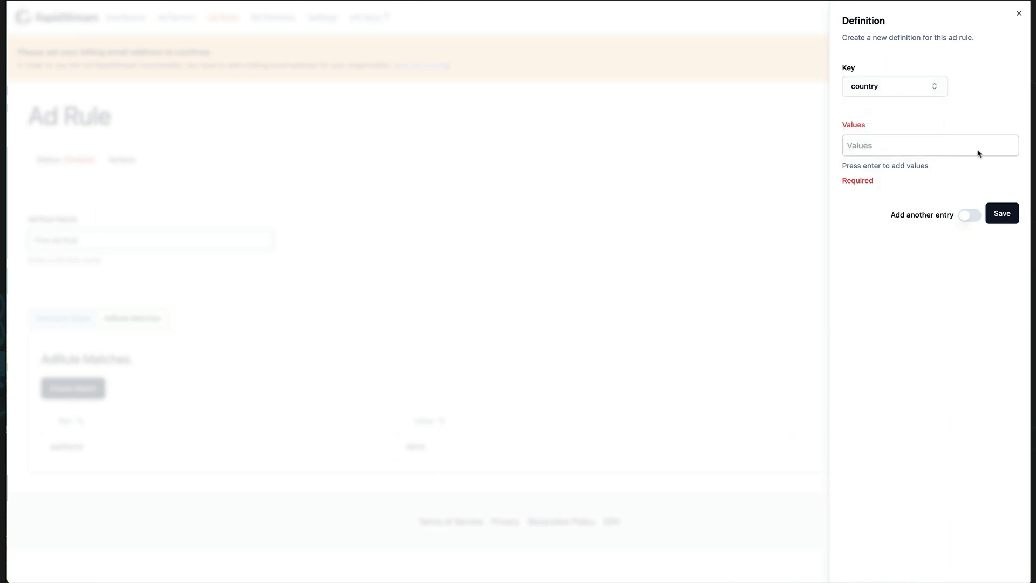
pyautogui.click(916, 146)
pyautogui.write('de')
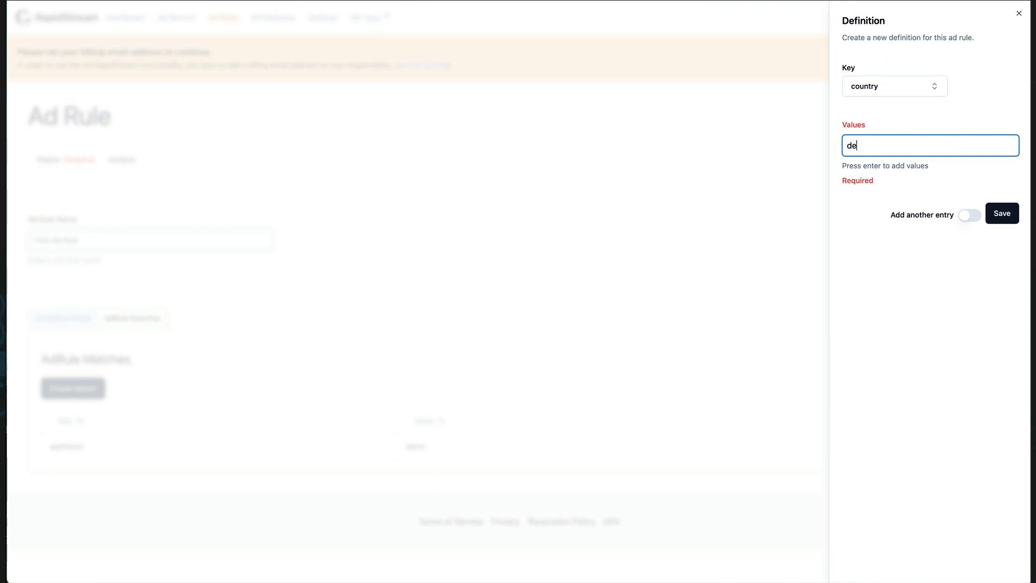
pyautogui.press('Return')
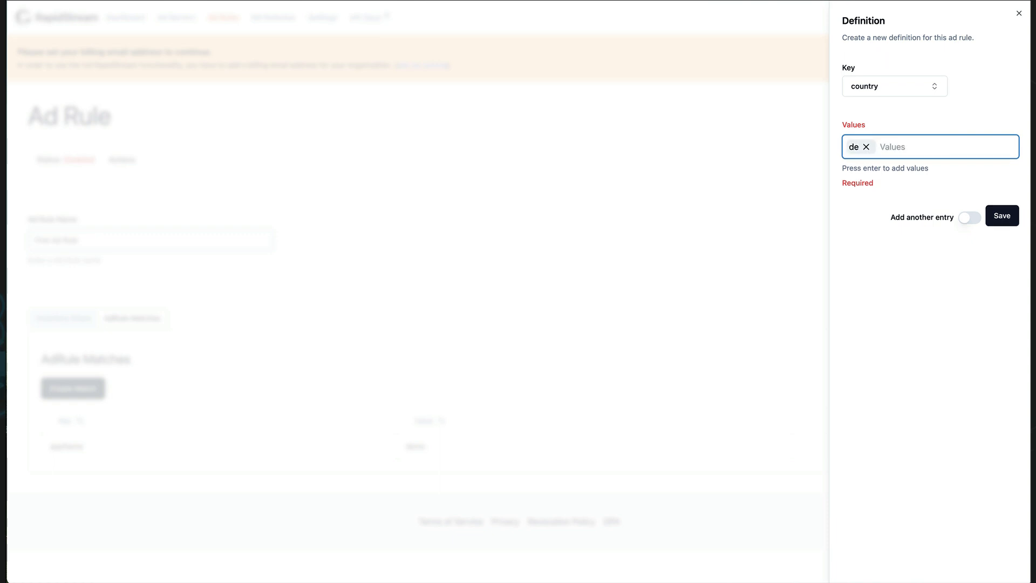
pyautogui.click(993, 216)
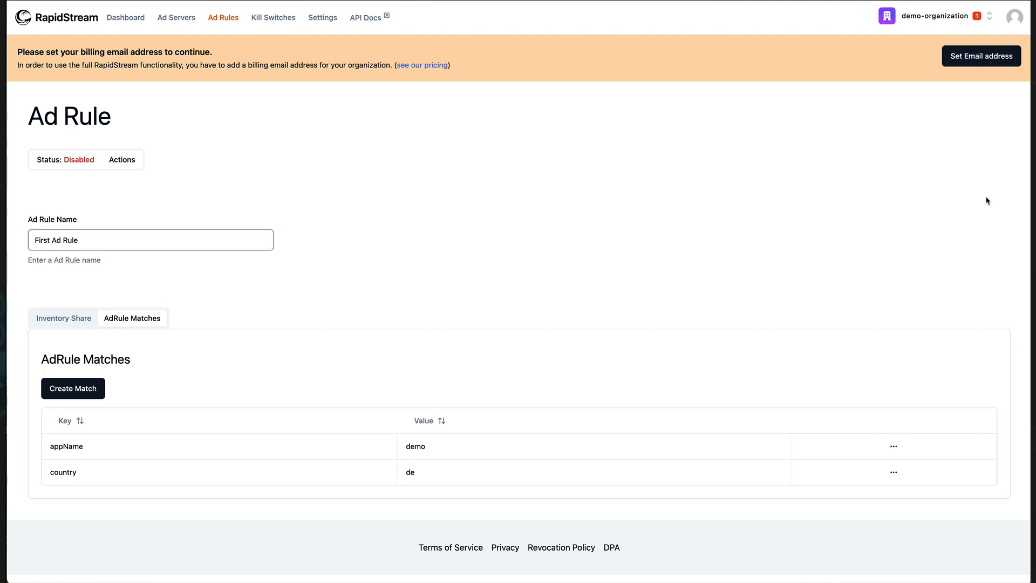
pyautogui.click(77, 164)
pyautogui.click(54, 184)
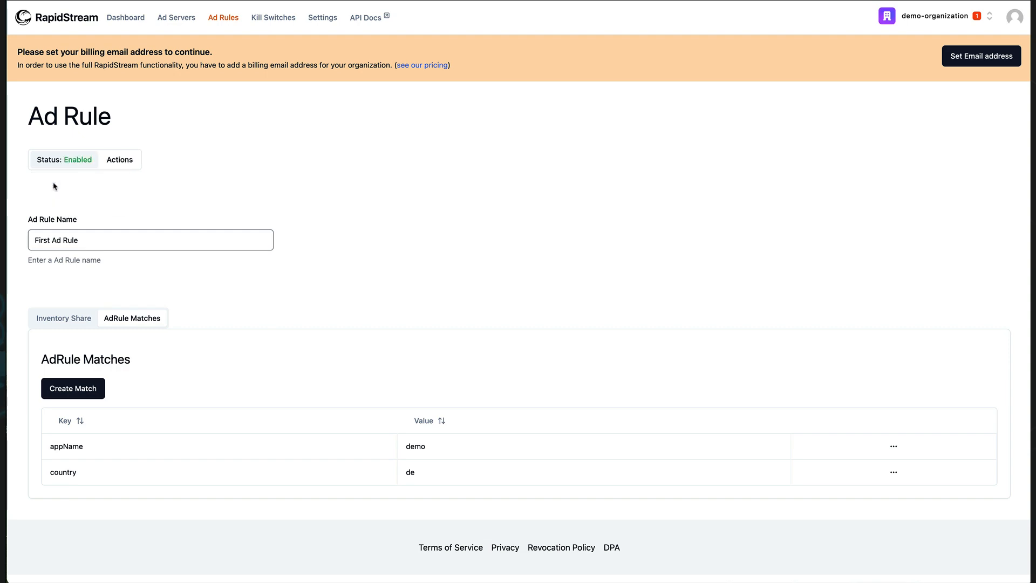